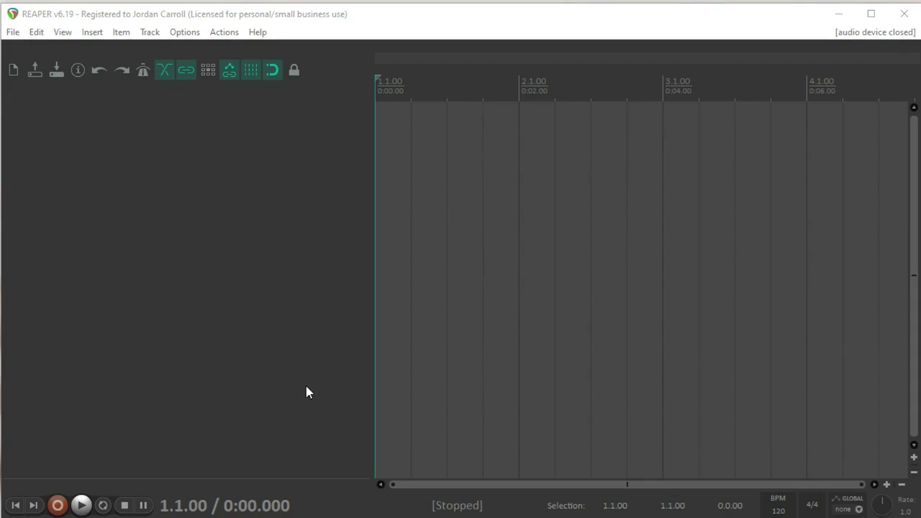
Add two tracks and create sends from track 1 to track 2 and from track 2 back to track 1.
{"action": "double_click", "coordinate": [206, 227]}
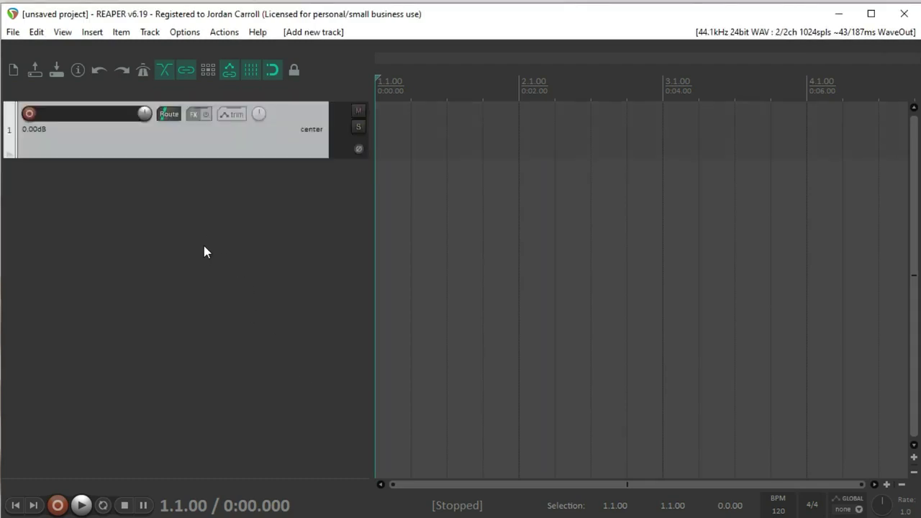
{"action": "double_click", "coordinate": [203, 245]}
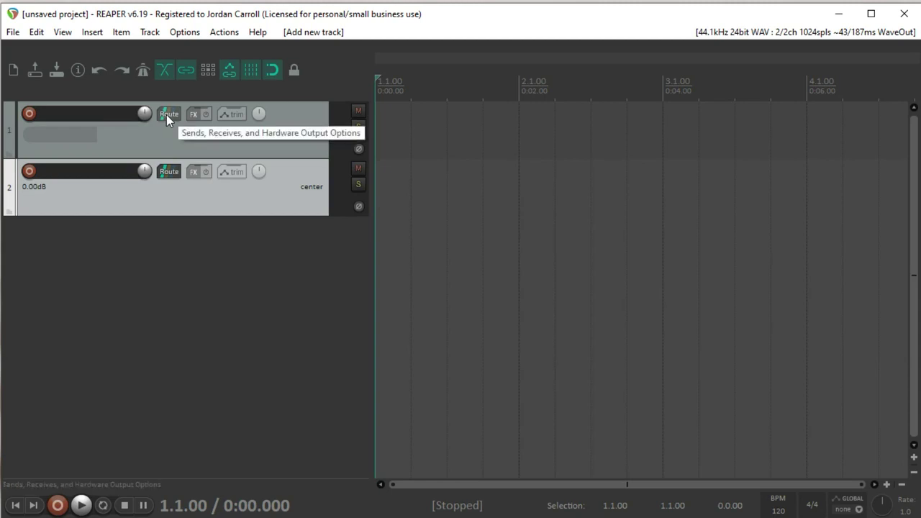
{"action": "left_click_drag", "start_coordinate": [166, 114], "coordinate": [171, 174]}
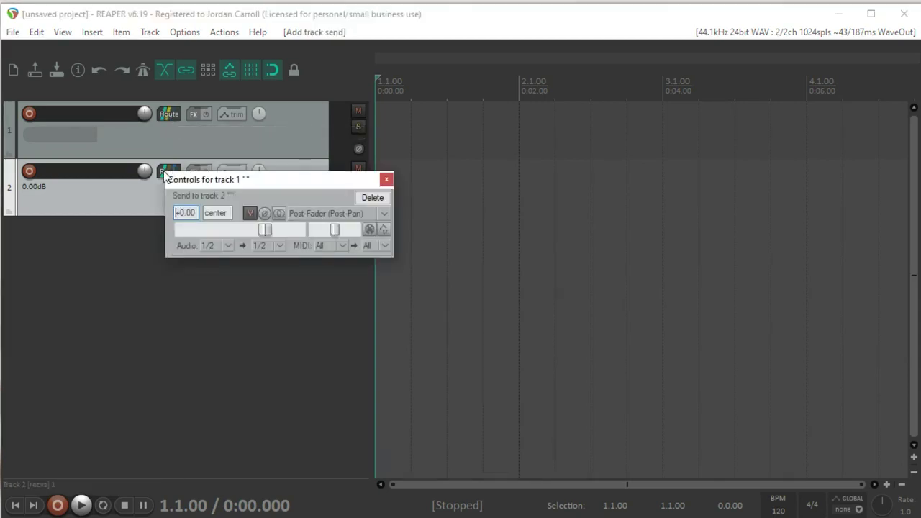
{"action": "left_click", "coordinate": [387, 180]}
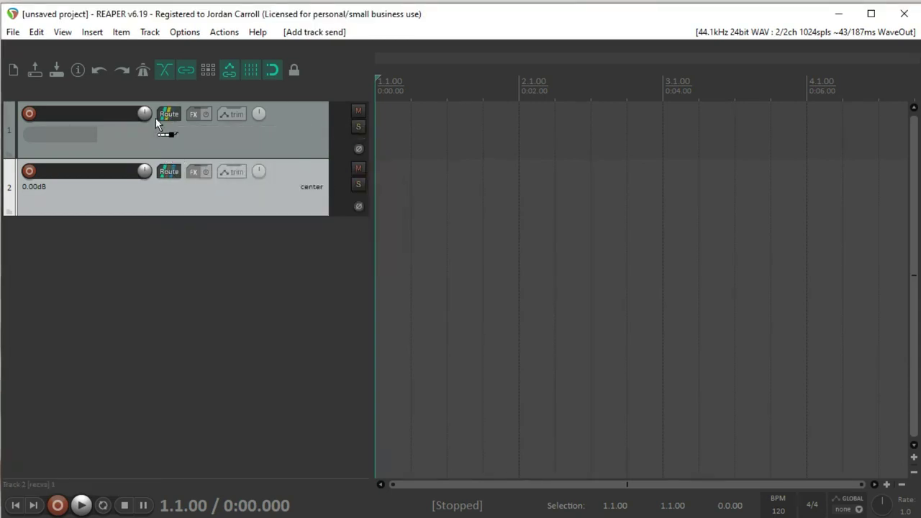
{"action": "left_click_drag", "start_coordinate": [155, 117], "coordinate": [170, 113]}
Close track 2's send settings, test-arm then disarm track 2, and open the File menu.
{"action": "left_click", "coordinate": [394, 126]}
{"action": "left_click", "coordinate": [29, 172]}
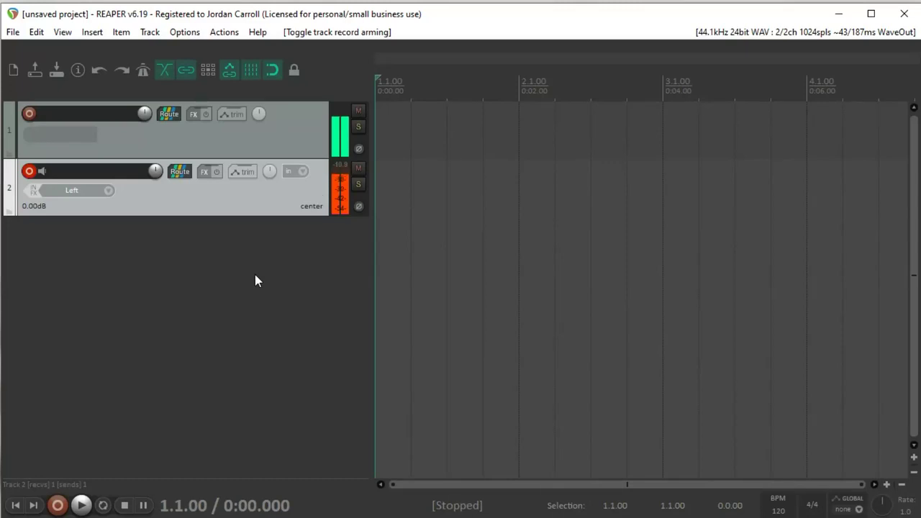
{"action": "left_click", "coordinate": [29, 171]}
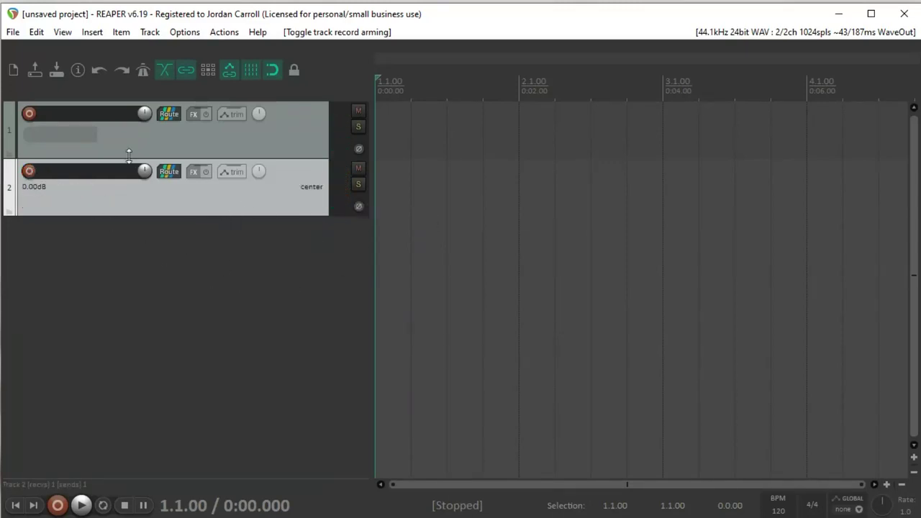
{"action": "left_click", "coordinate": [14, 33]}
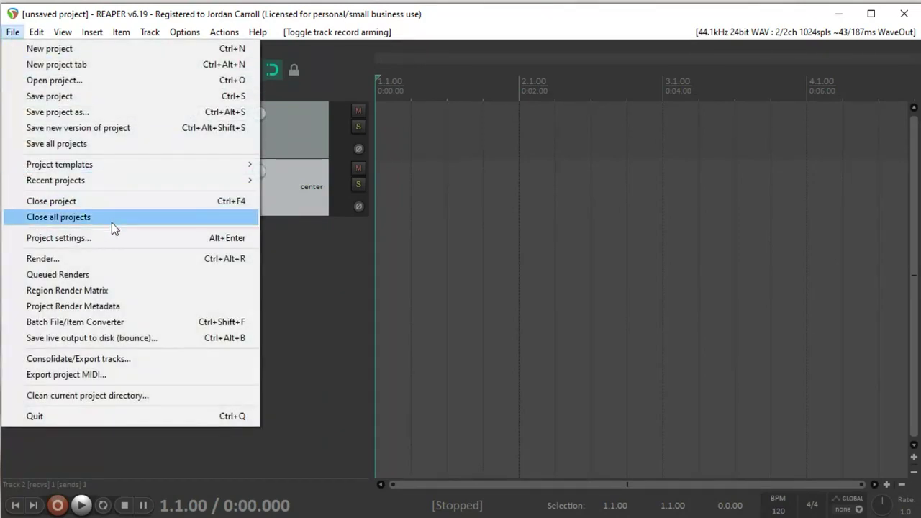
Review the Advanced routing options in Project Settings and accept them with OK.
{"action": "left_click", "coordinate": [127, 237]}
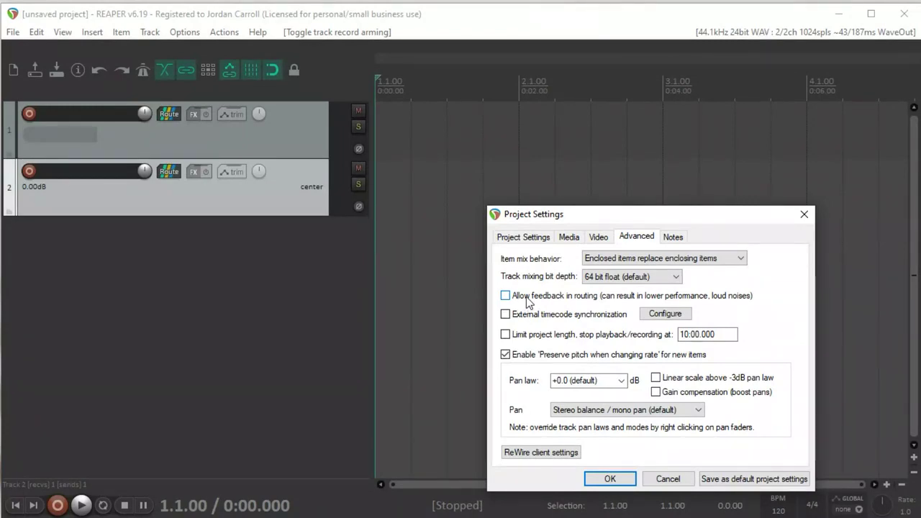
{"action": "left_click", "coordinate": [610, 479]}
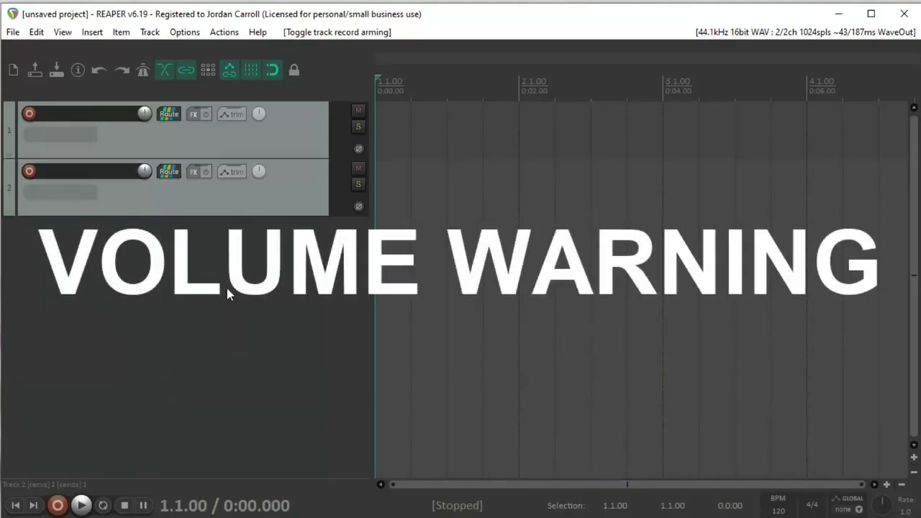
Arm track 2, toggle mute on tracks 2 and 1 to test monitoring, then disarm track 2.
{"action": "left_click", "coordinate": [32, 173]}
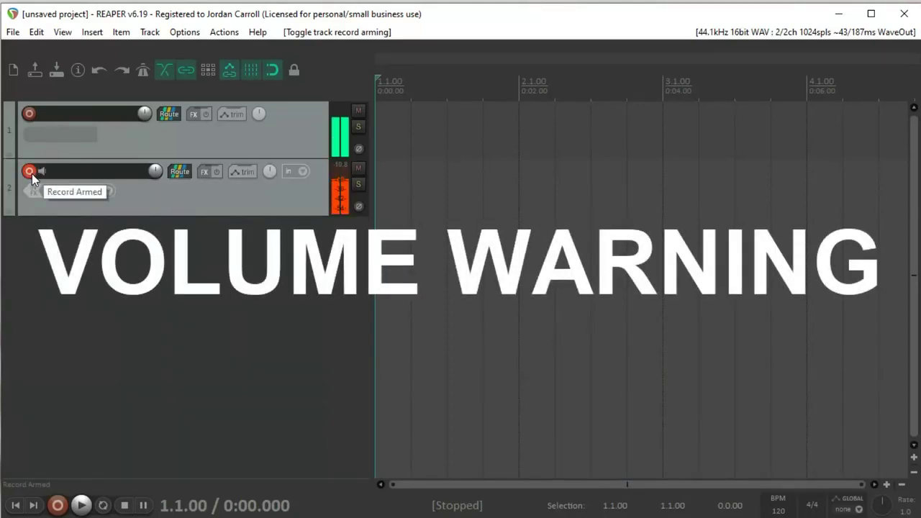
{"action": "left_click", "coordinate": [358, 169]}
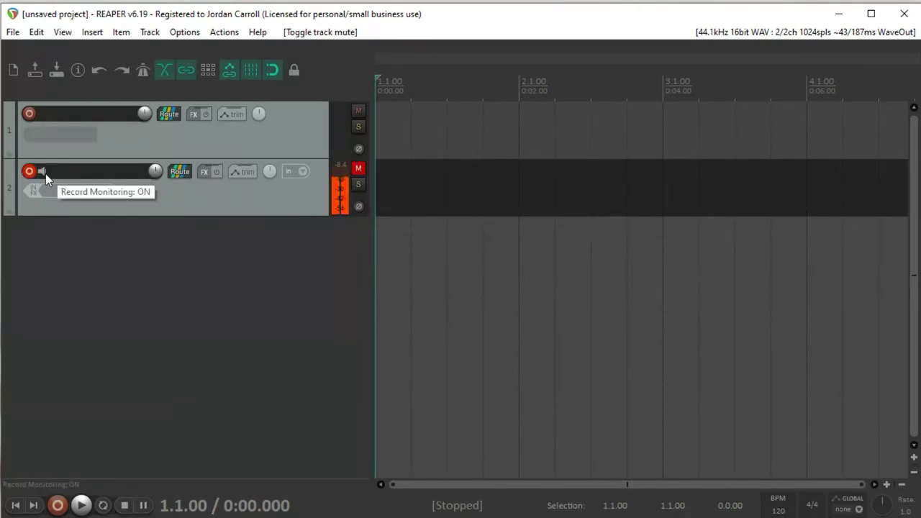
{"action": "left_click", "coordinate": [358, 167]}
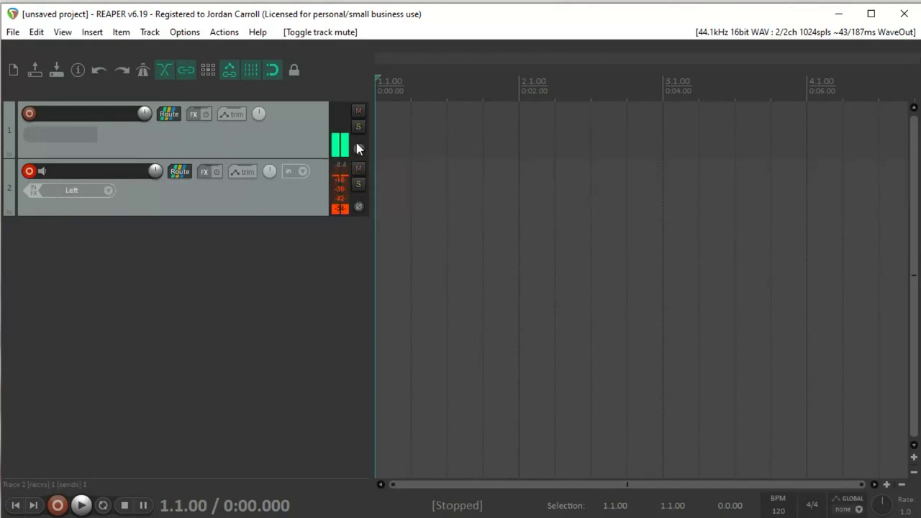
{"action": "left_click", "coordinate": [359, 110]}
{"action": "left_click", "coordinate": [359, 110]}
{"action": "left_click", "coordinate": [29, 172]}
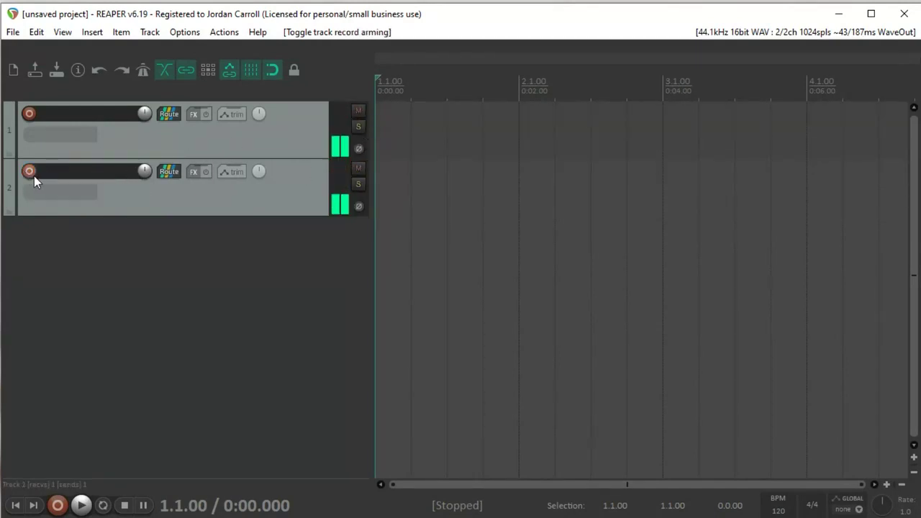
{"action": "left_click", "coordinate": [358, 168]}
{"action": "left_click", "coordinate": [358, 168]}
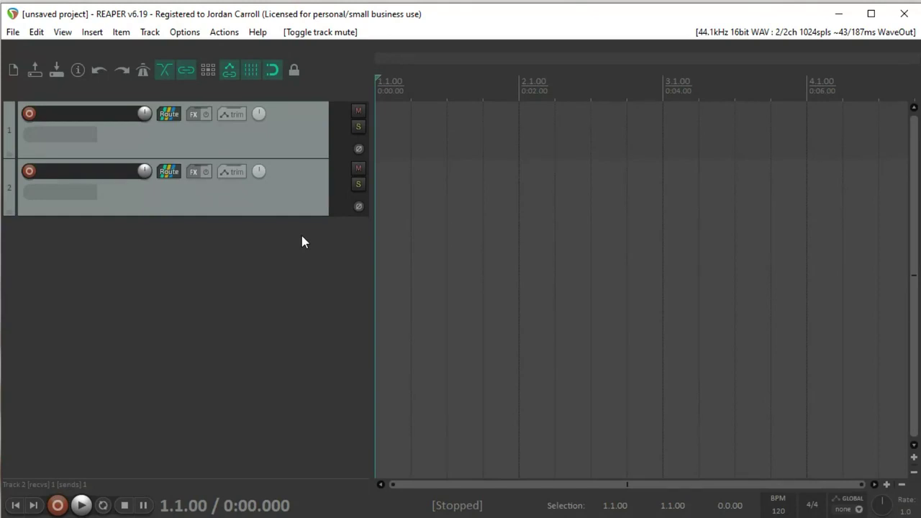
Record a short mic take on track 2, then mute and disarm track 2.
{"action": "left_click", "coordinate": [29, 171]}
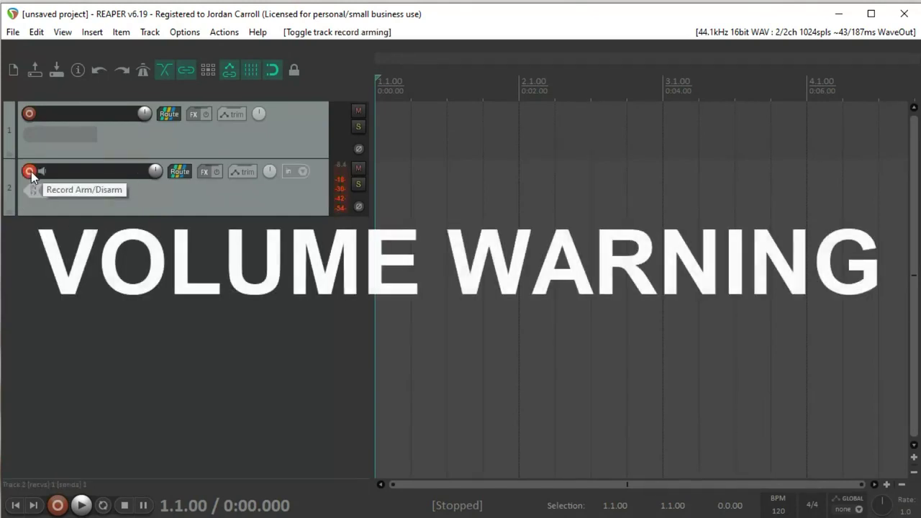
{"action": "left_click", "coordinate": [58, 505]}
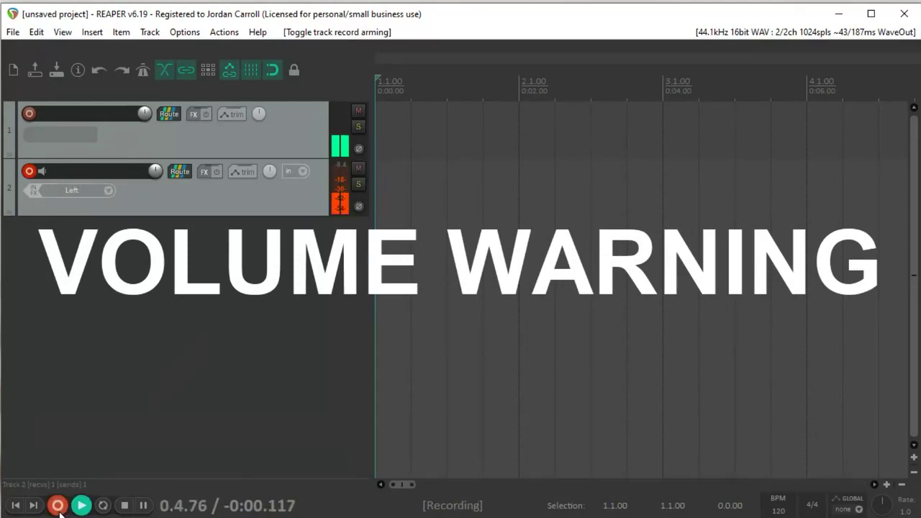
{"action": "left_click", "coordinate": [125, 505]}
{"action": "left_click", "coordinate": [358, 169]}
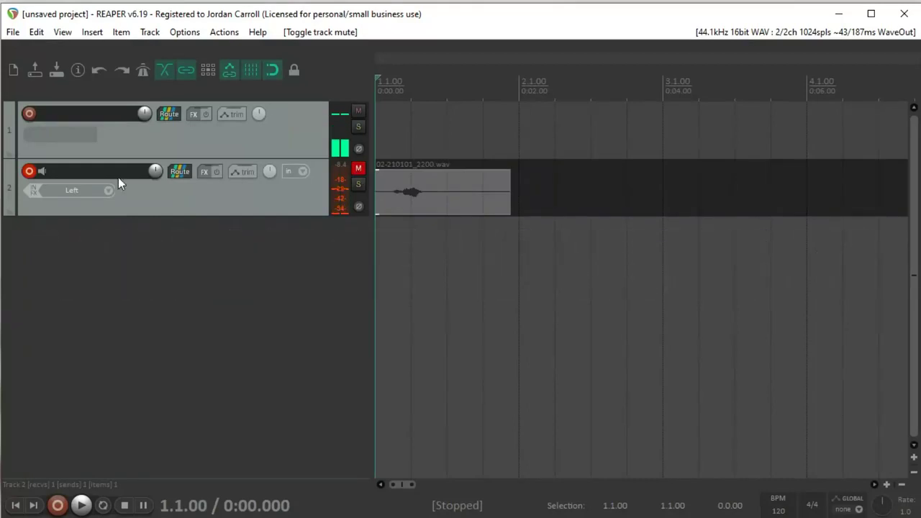
{"action": "left_click", "coordinate": [27, 172]}
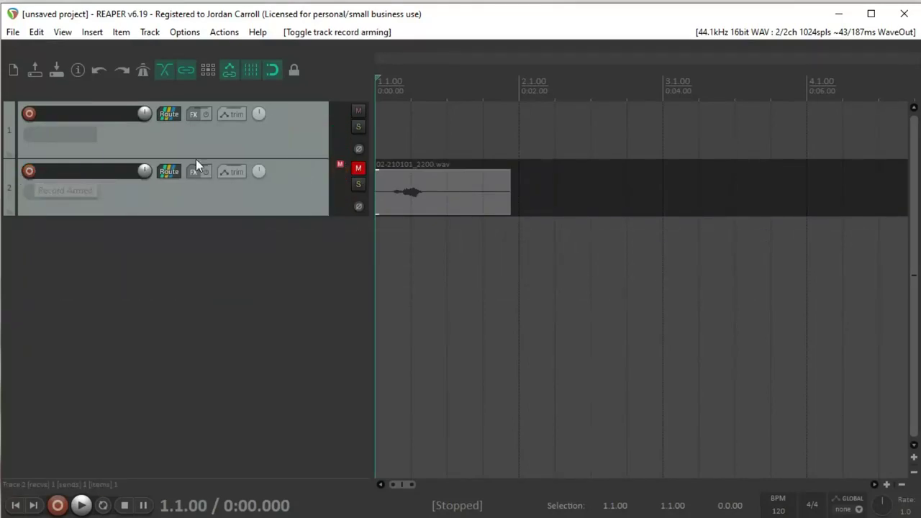
Mute track 1, unmute track 2, and play back the recorded take twice.
{"action": "left_click", "coordinate": [359, 114]}
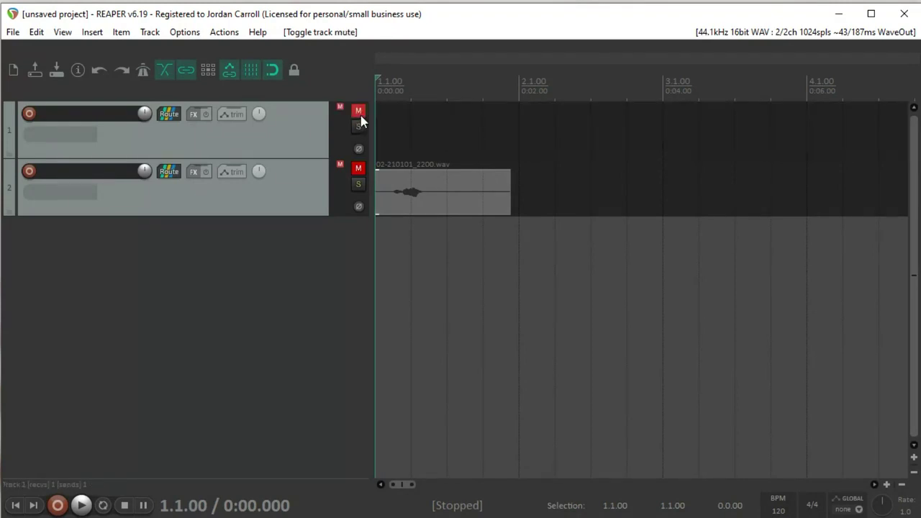
{"action": "left_click", "coordinate": [359, 168]}
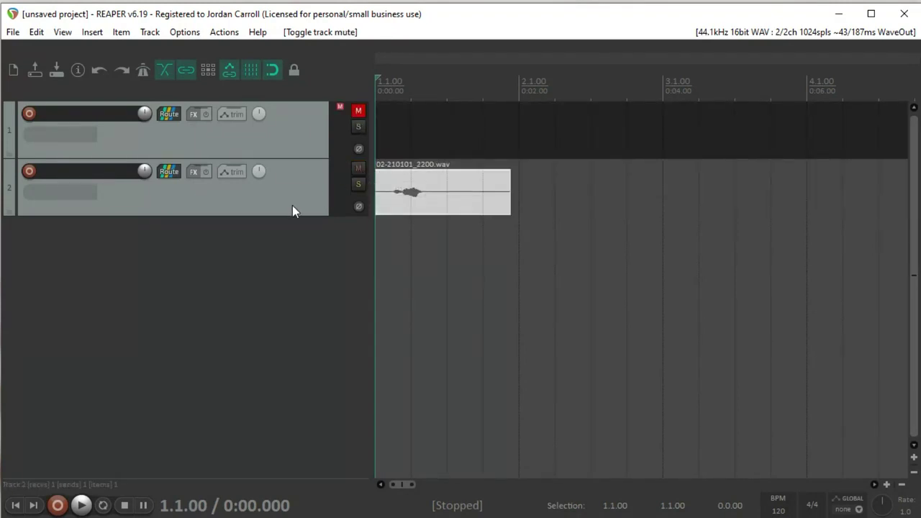
{"action": "key", "text": "space"}
{"action": "key", "text": "space"}
{"action": "key", "text": "space"}
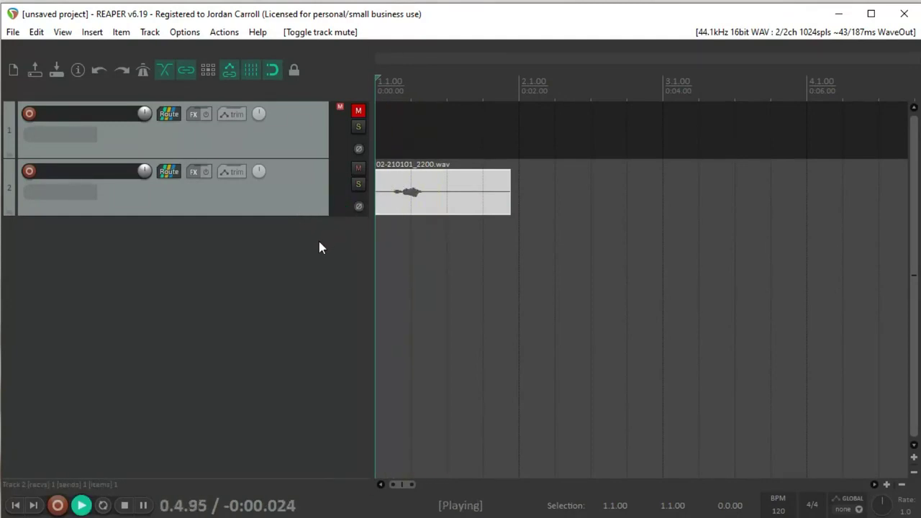
{"action": "key", "text": "space"}
{"action": "key", "text": "space"}
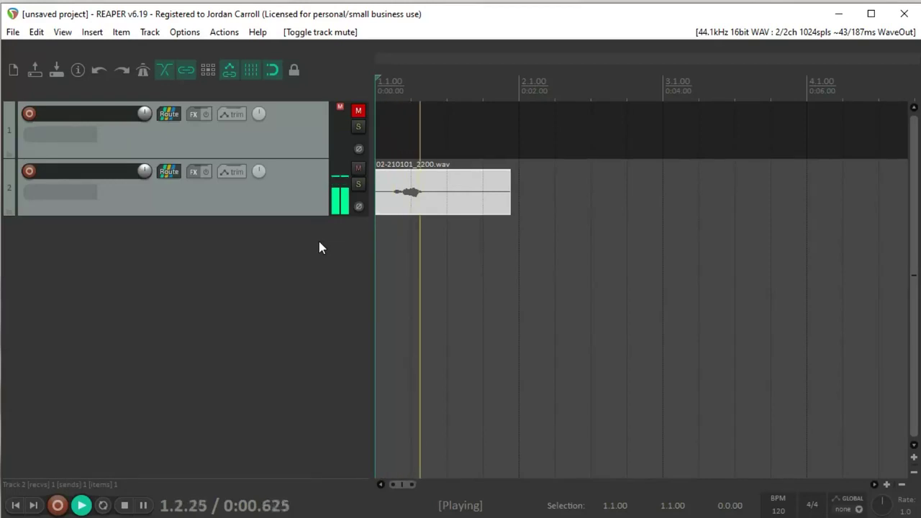
{"action": "key", "text": "space"}
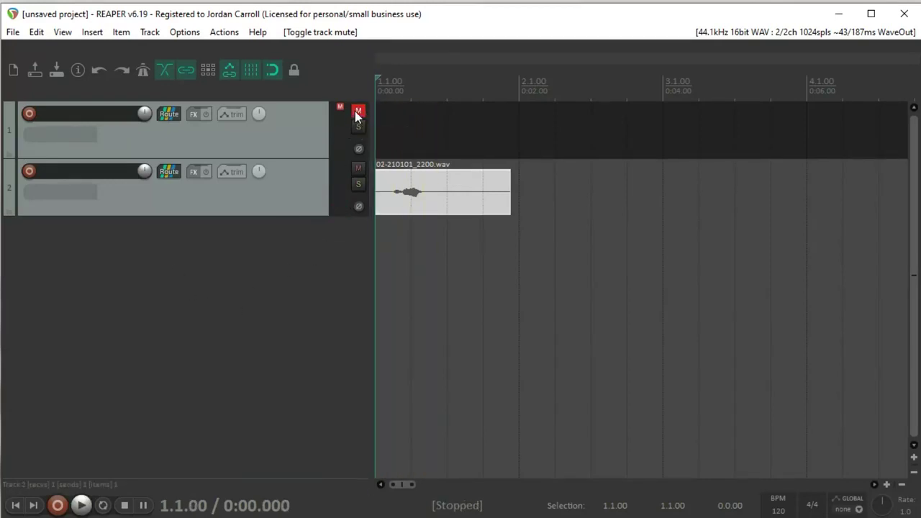
Unmute track 1 and delete the take from track 2.
{"action": "left_click", "coordinate": [357, 113]}
{"action": "left_click", "coordinate": [411, 207]}
{"action": "key", "text": "Delete"}
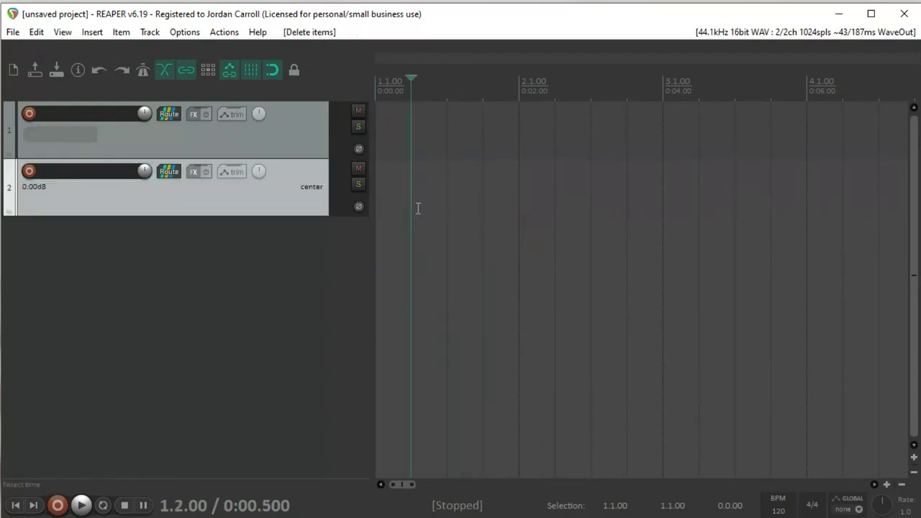
Set track 1 to record its stereo output, with its input set to None.
{"action": "left_click", "coordinate": [231, 264]}
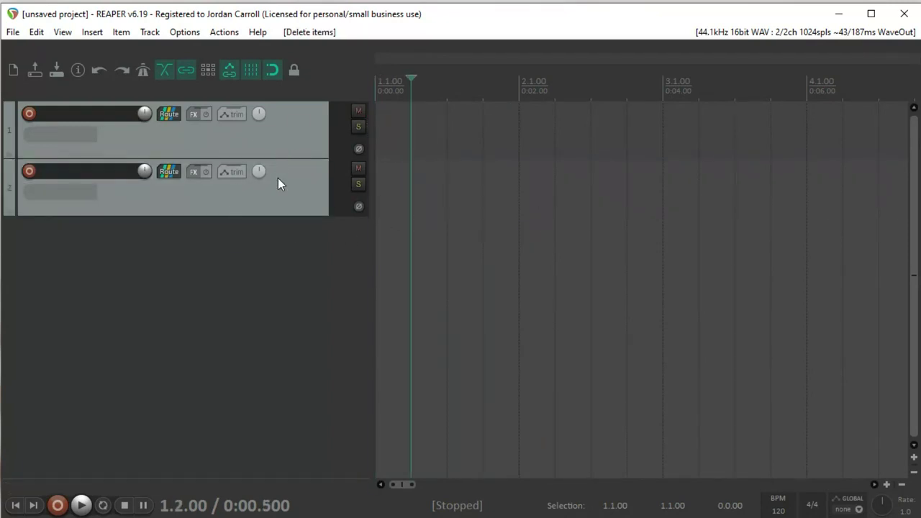
{"action": "right_click", "coordinate": [31, 113]}
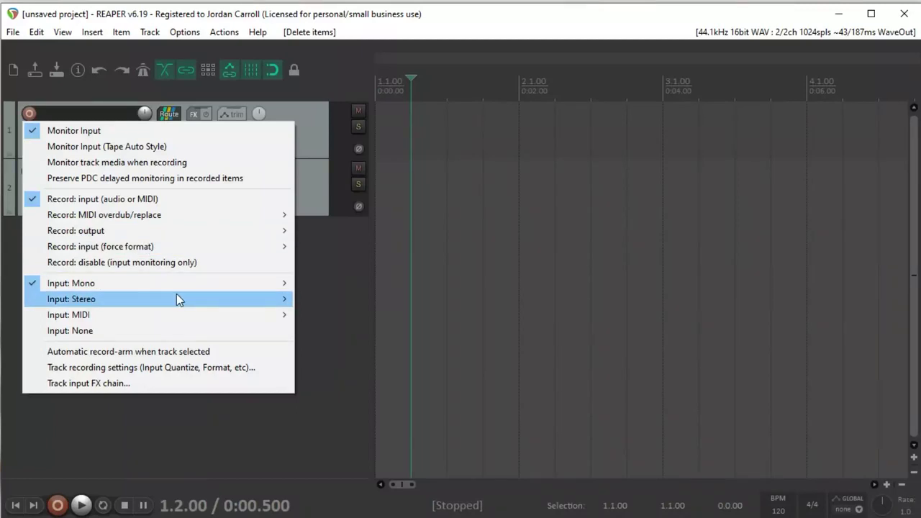
{"action": "mouse_move", "coordinate": [178, 300]}
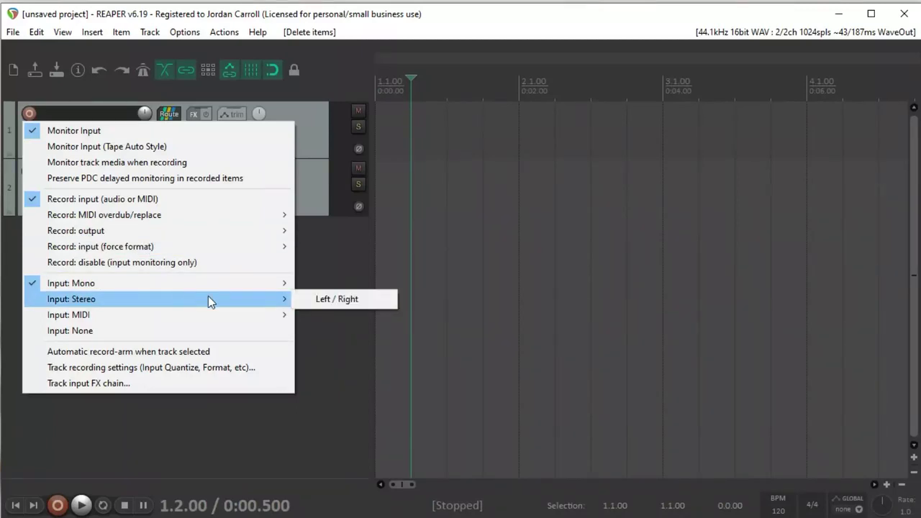
{"action": "mouse_move", "coordinate": [233, 230]}
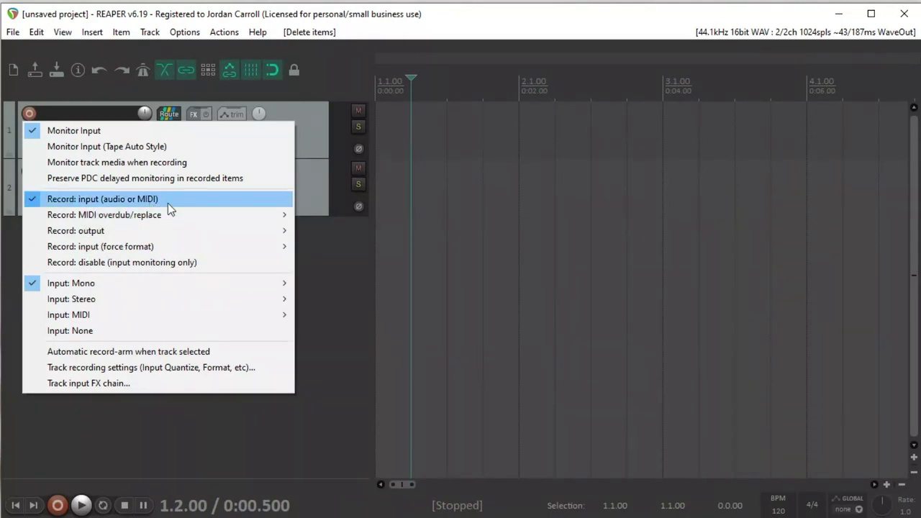
{"action": "mouse_move", "coordinate": [280, 232]}
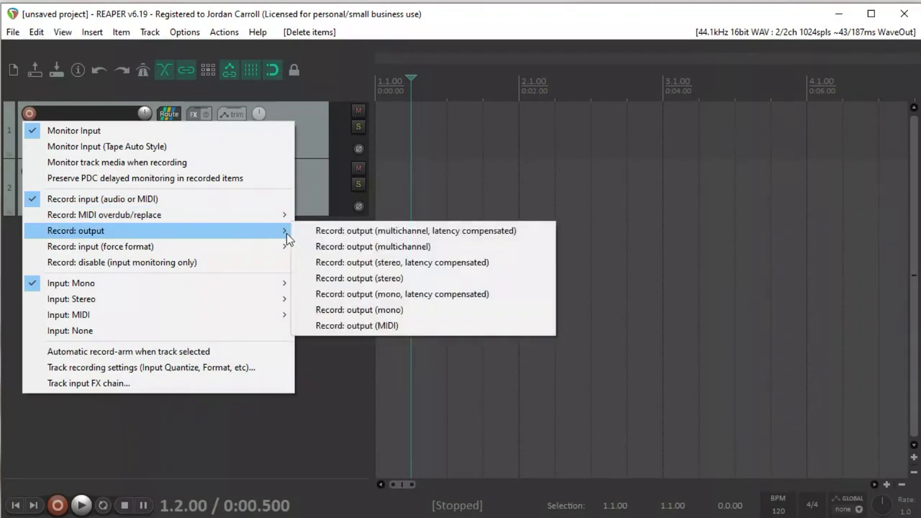
{"action": "left_click", "coordinate": [386, 280]}
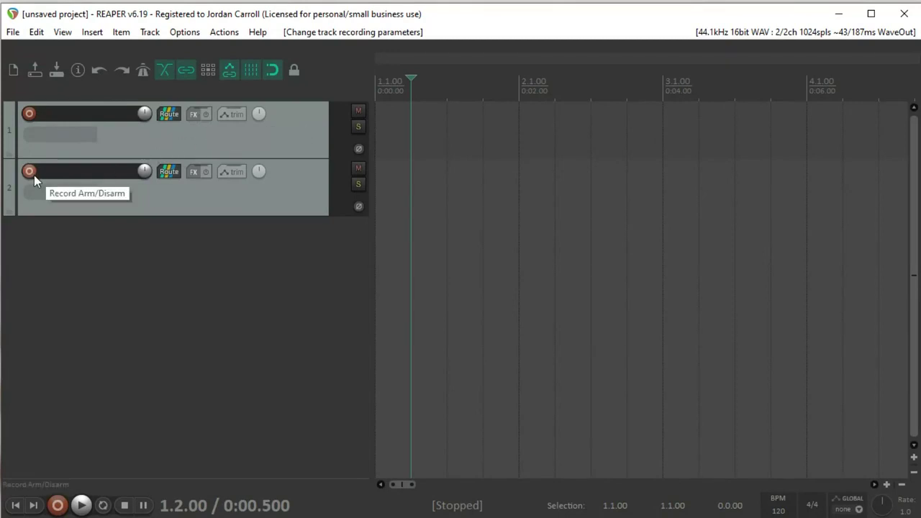
{"action": "right_click", "coordinate": [31, 114]}
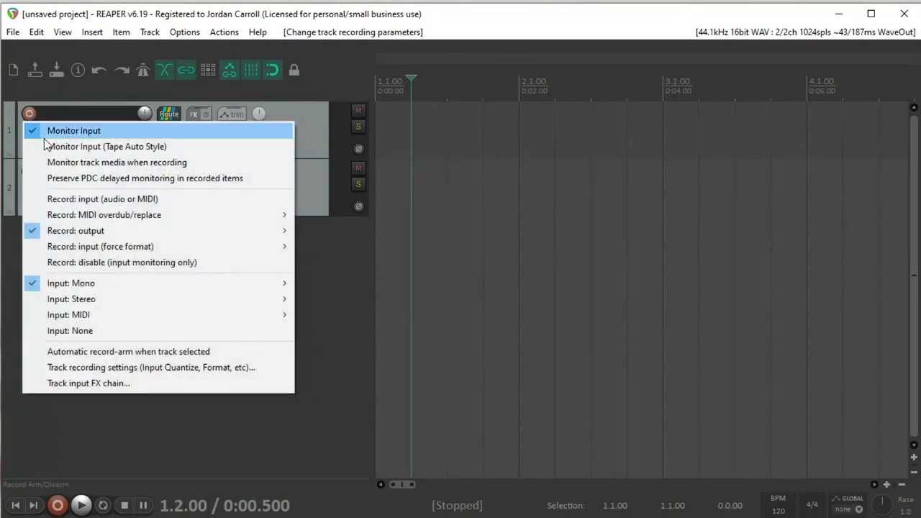
{"action": "left_click", "coordinate": [97, 331]}
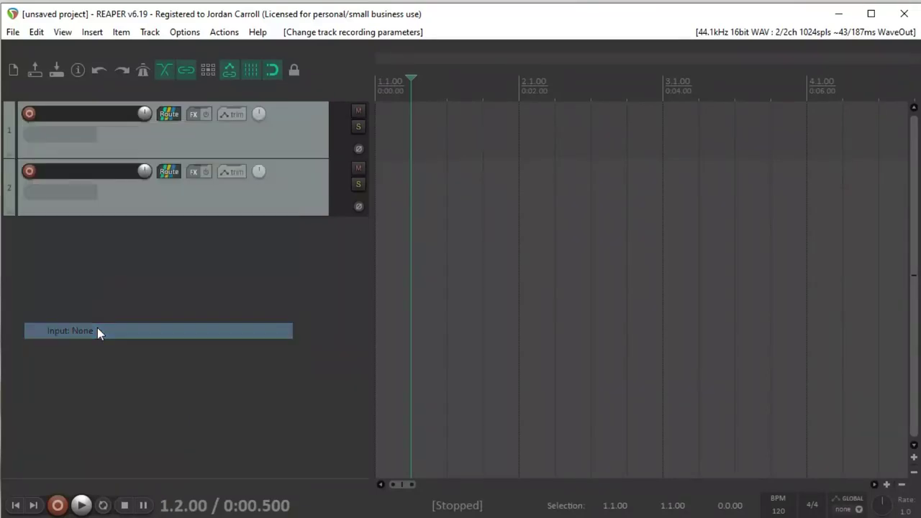
Arm track 1 and verify its recording options, then mute and record-arm track 2.
{"action": "left_click", "coordinate": [28, 114]}
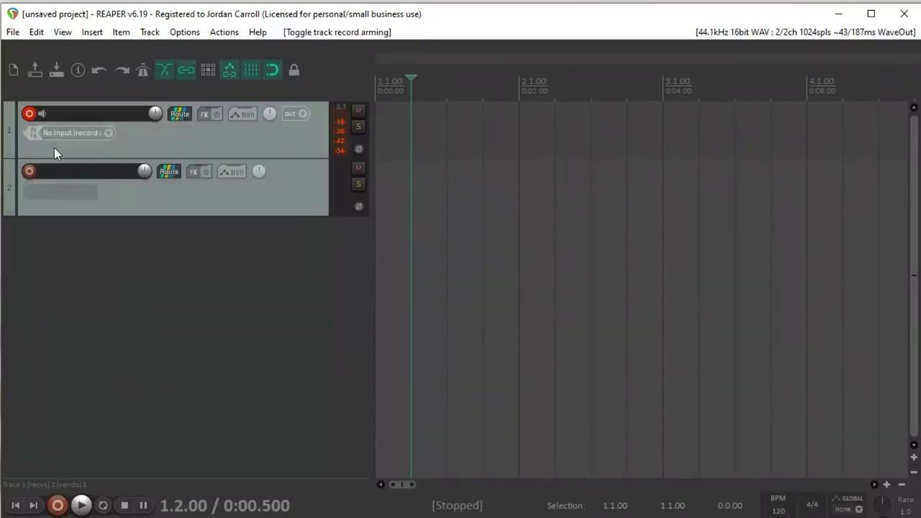
{"action": "right_click", "coordinate": [37, 113]}
{"action": "right_click", "coordinate": [30, 116]}
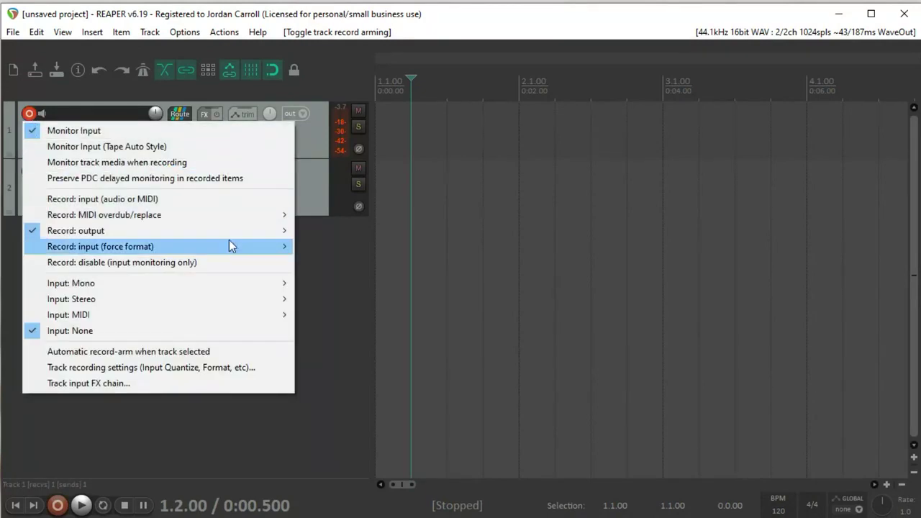
{"action": "left_click", "coordinate": [339, 351]}
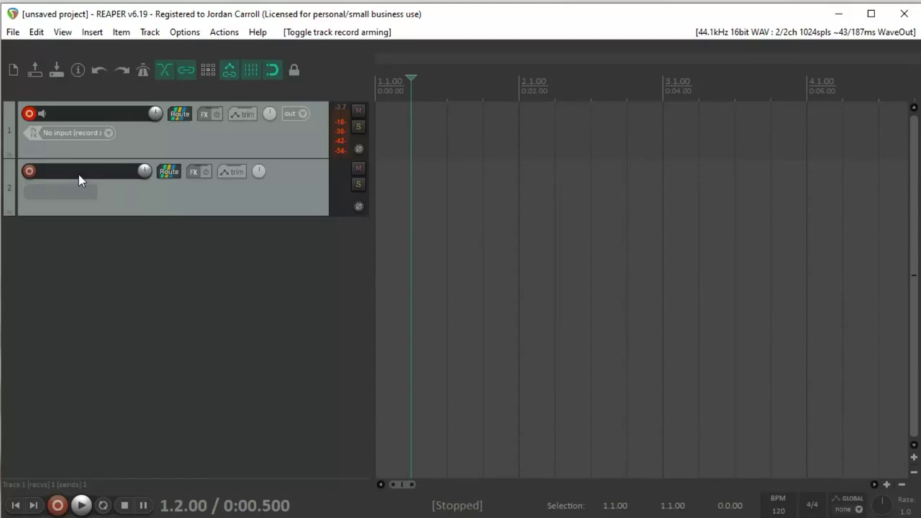
{"action": "left_click", "coordinate": [358, 168]}
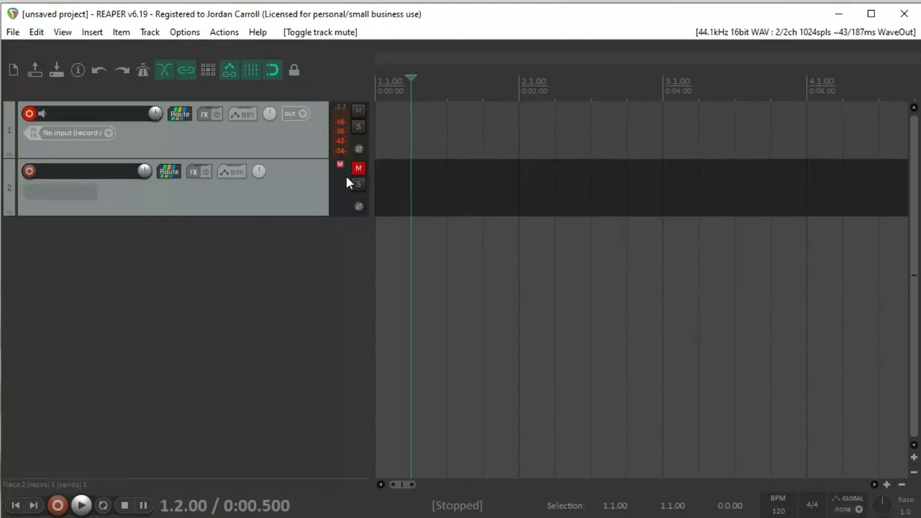
{"action": "left_click", "coordinate": [29, 174]}
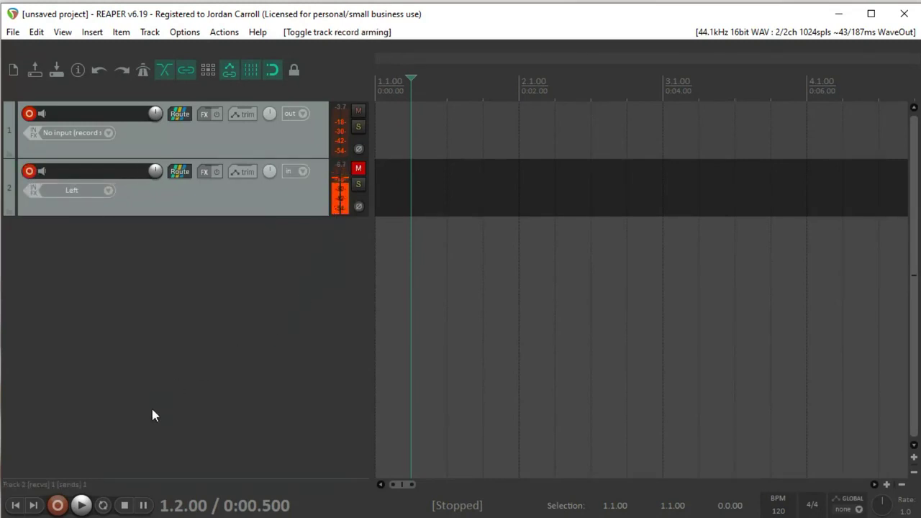
Record about 25 seconds on both tracks, unmuting track 2 at about -7.5 dB, then re-mute it.
{"action": "left_click", "coordinate": [58, 506]}
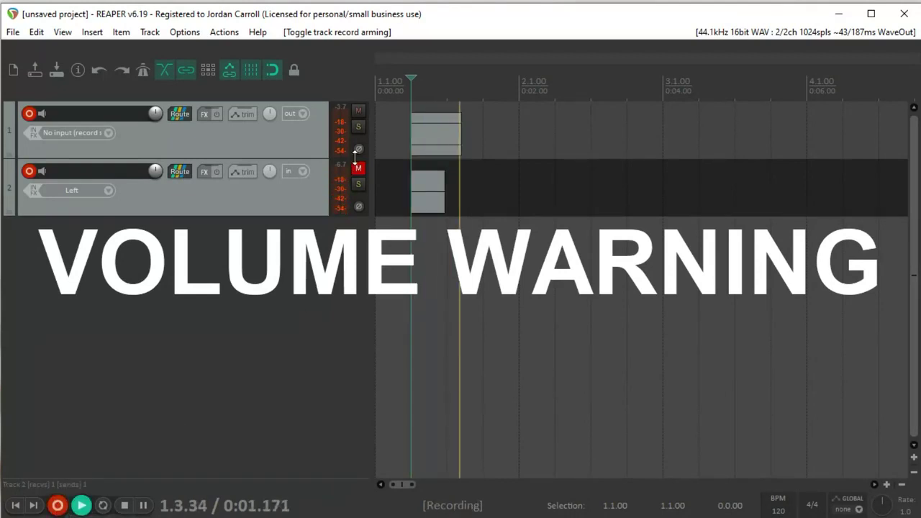
{"action": "left_click", "coordinate": [358, 168]}
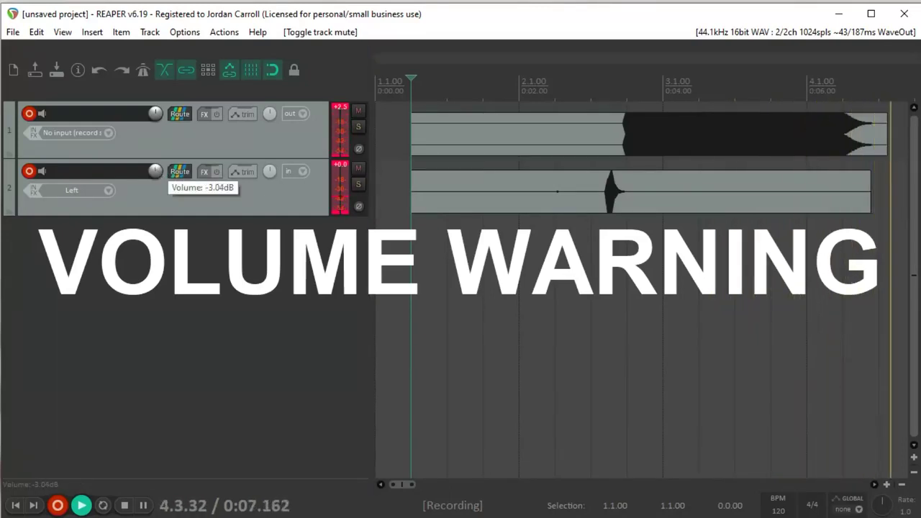
{"action": "mouse_move", "coordinate": [155, 171]}
{"action": "left_mouse_down"}
{"action": "mouse_move", "coordinate": [155, 189]}
{"action": "mouse_move", "coordinate": [156, 173]}
{"action": "left_mouse_up"}
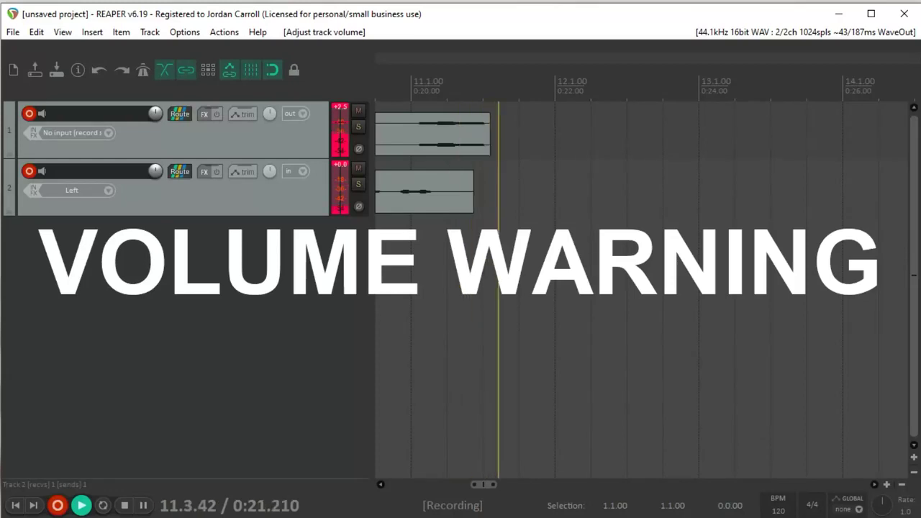
{"action": "left_click", "coordinate": [125, 506]}
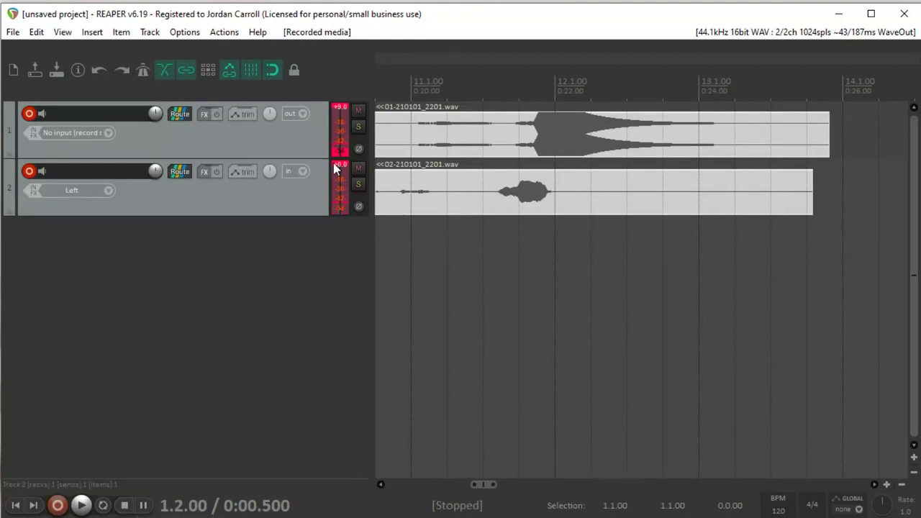
{"action": "left_click", "coordinate": [358, 169]}
Disarm both tracks and play back the recorded takes from about 0:15.
{"action": "left_click", "coordinate": [29, 172]}
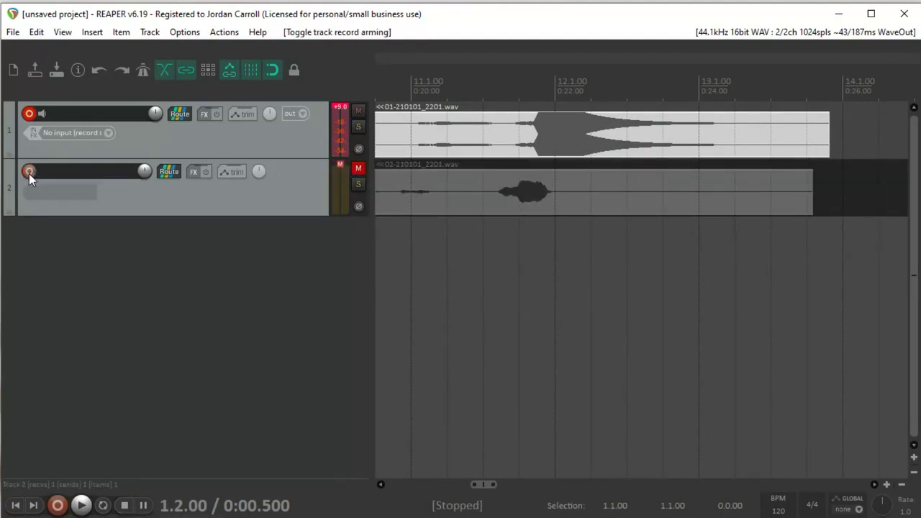
{"action": "left_click", "coordinate": [29, 114]}
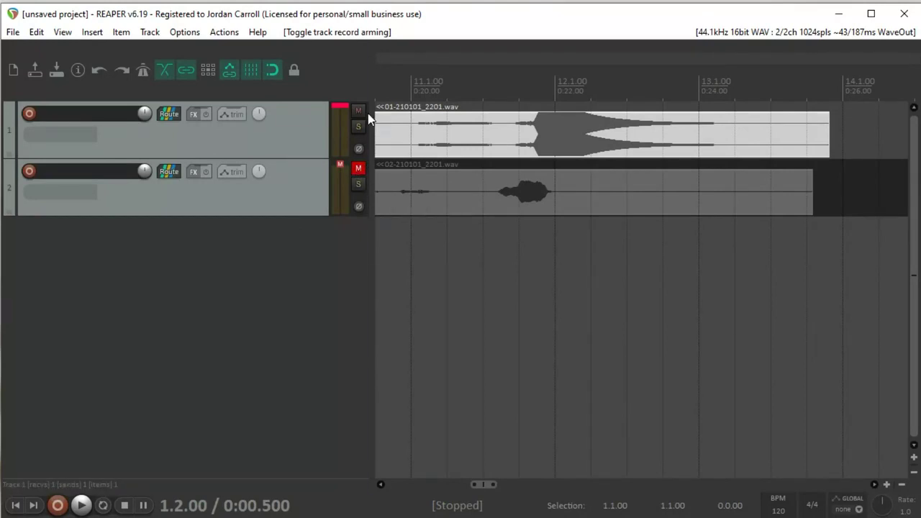
{"action": "left_click", "coordinate": [407, 85]}
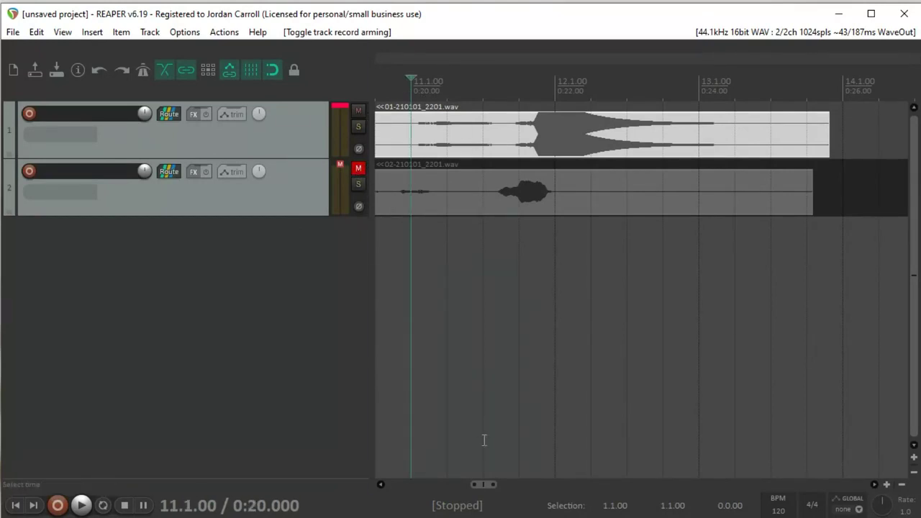
{"action": "left_click_drag", "start_coordinate": [476, 486], "coordinate": [449, 486]}
{"action": "left_click", "coordinate": [496, 82]}
{"action": "key", "text": "space"}
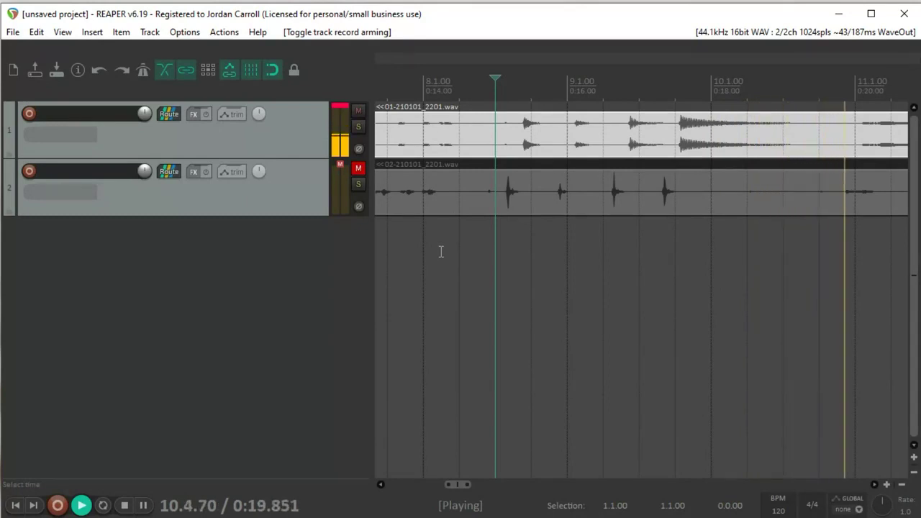
{"action": "key", "text": "space"}
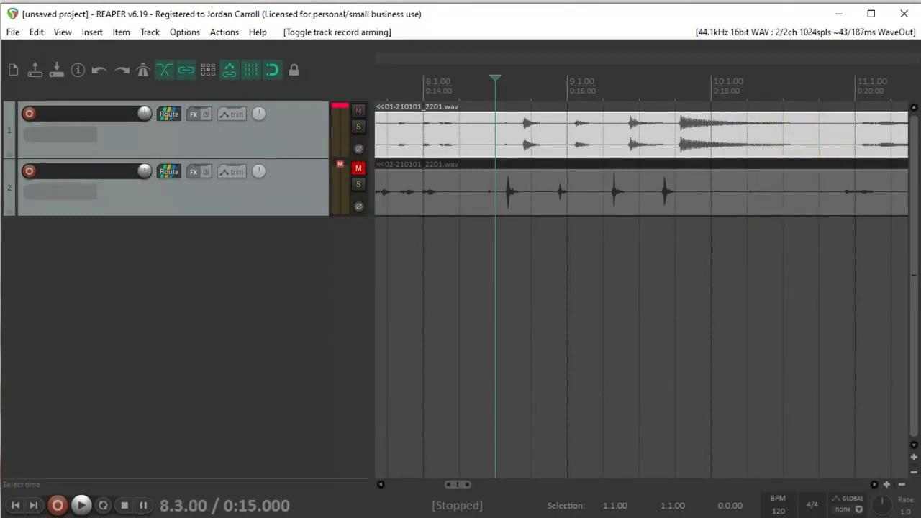